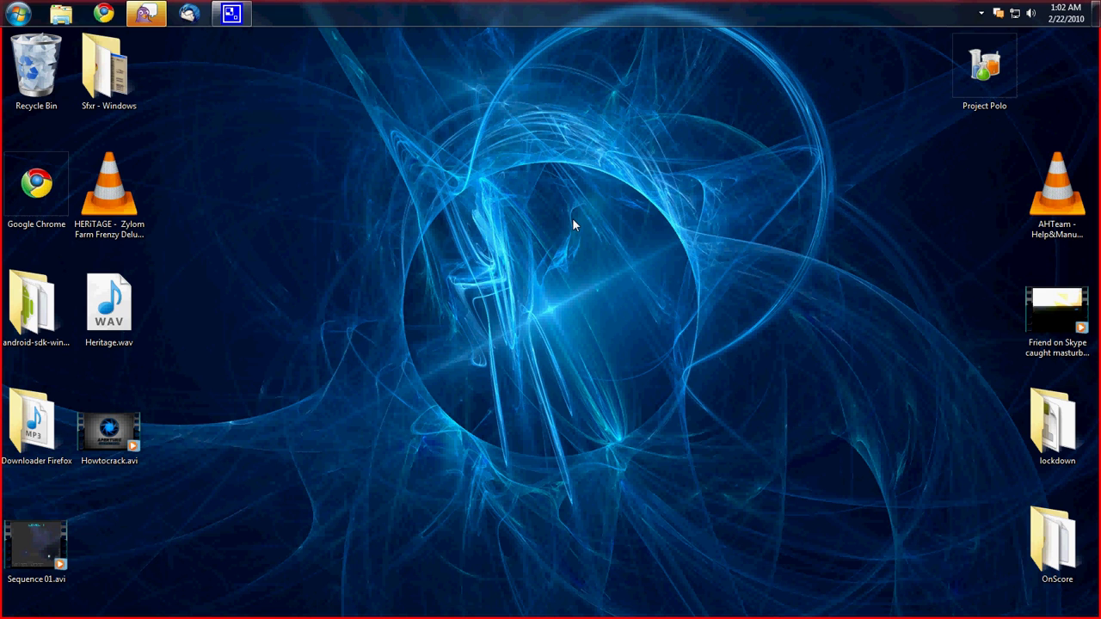
left_click(59, 188)
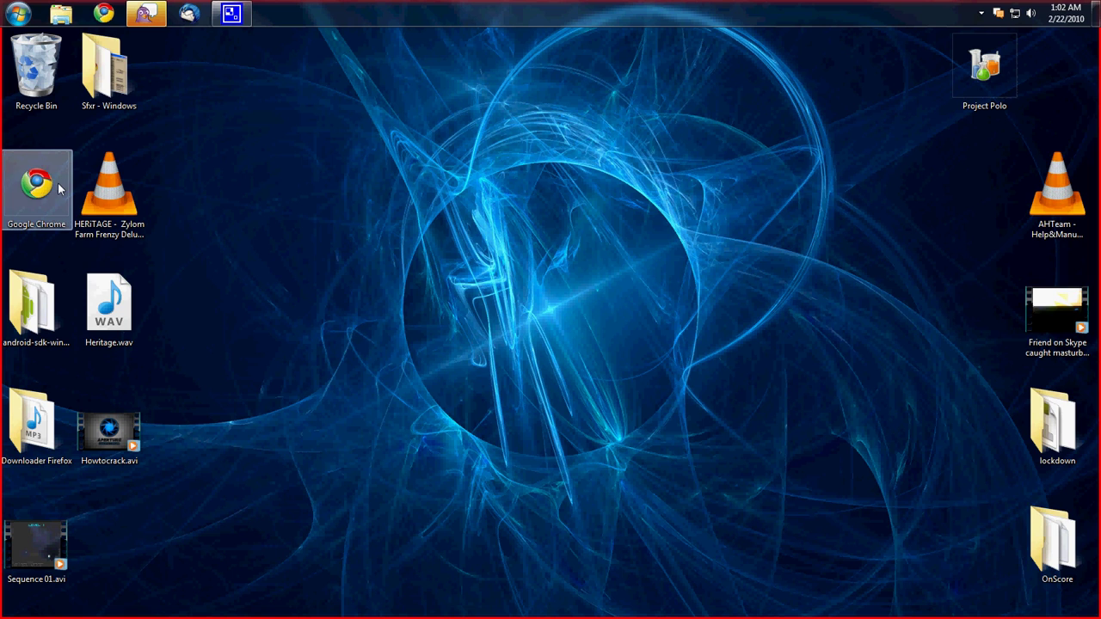
double_click(58, 188)
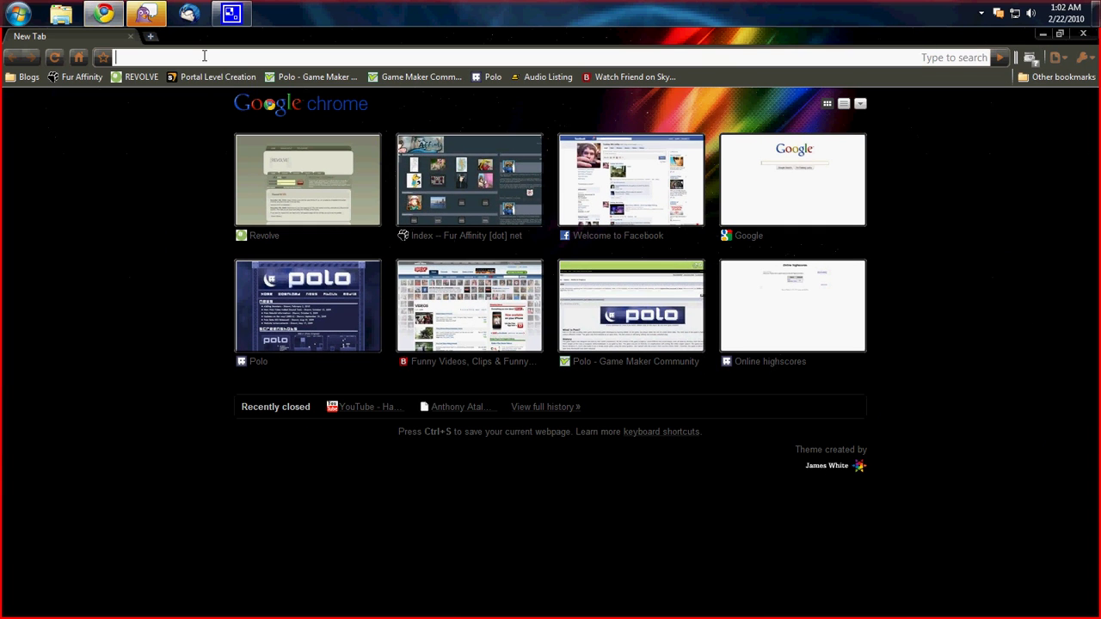
type("www.")
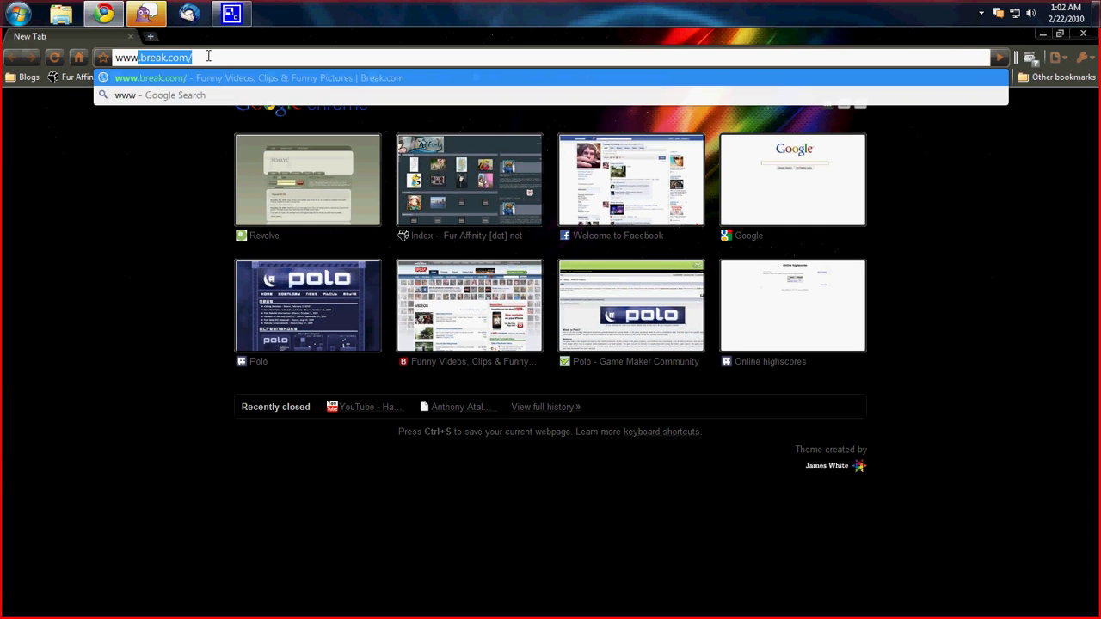
key("BackSpace")
type("rct")
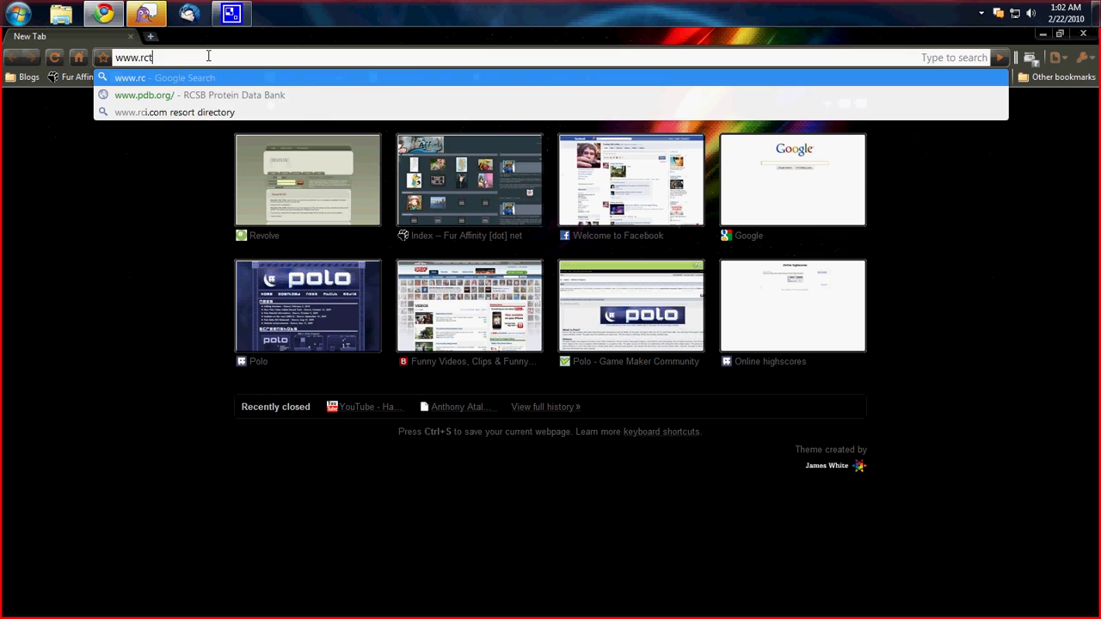
type("3.com/docla")
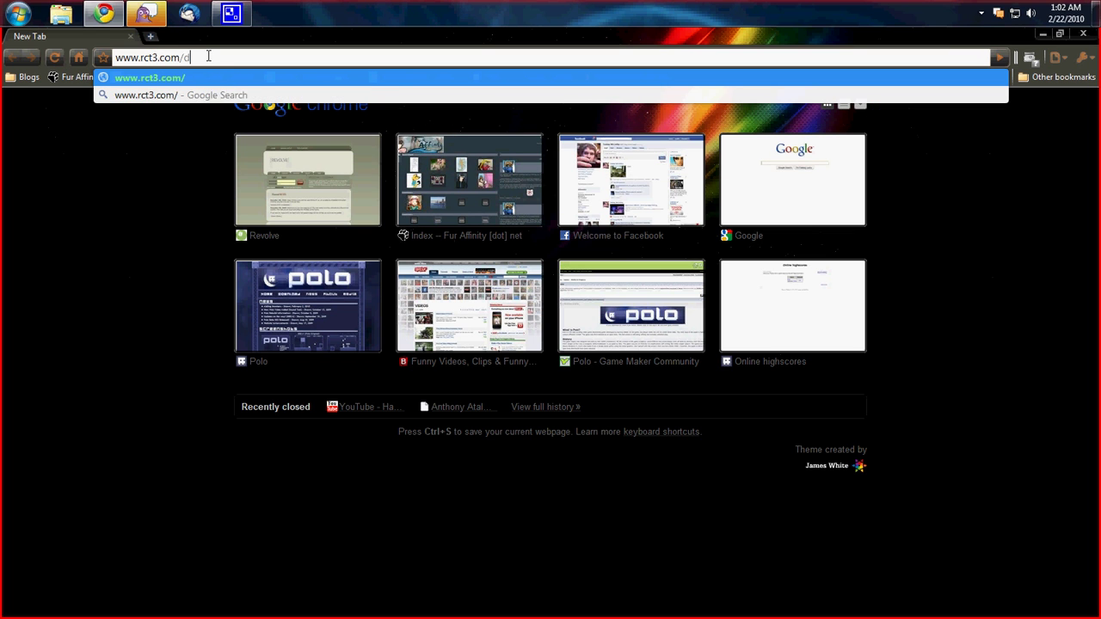
key("BackSpace")
key("BackSpace")
key("BackSpace")
type("wnload")
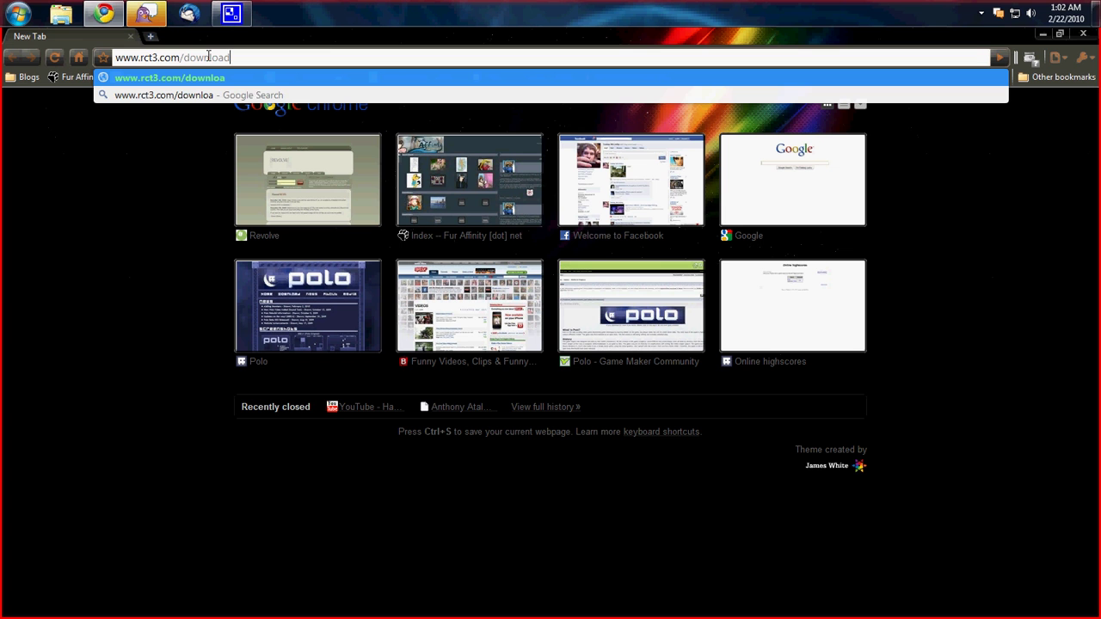
type("/")
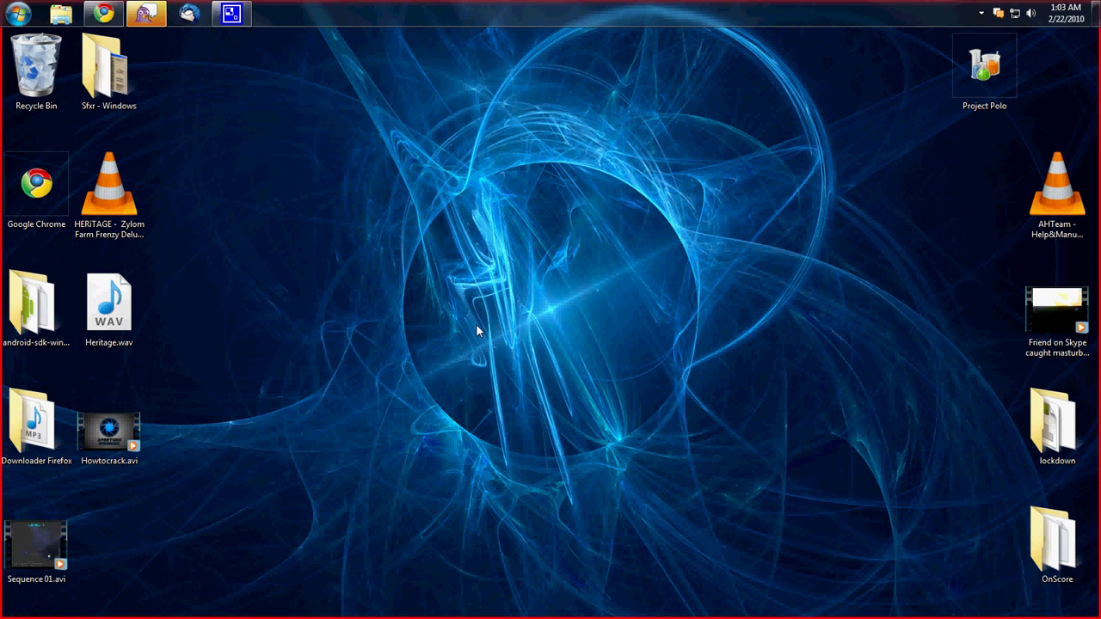
- Open WordPad from the Windows accessories with a blank document
left_click(17, 13)
left_click(57, 388)
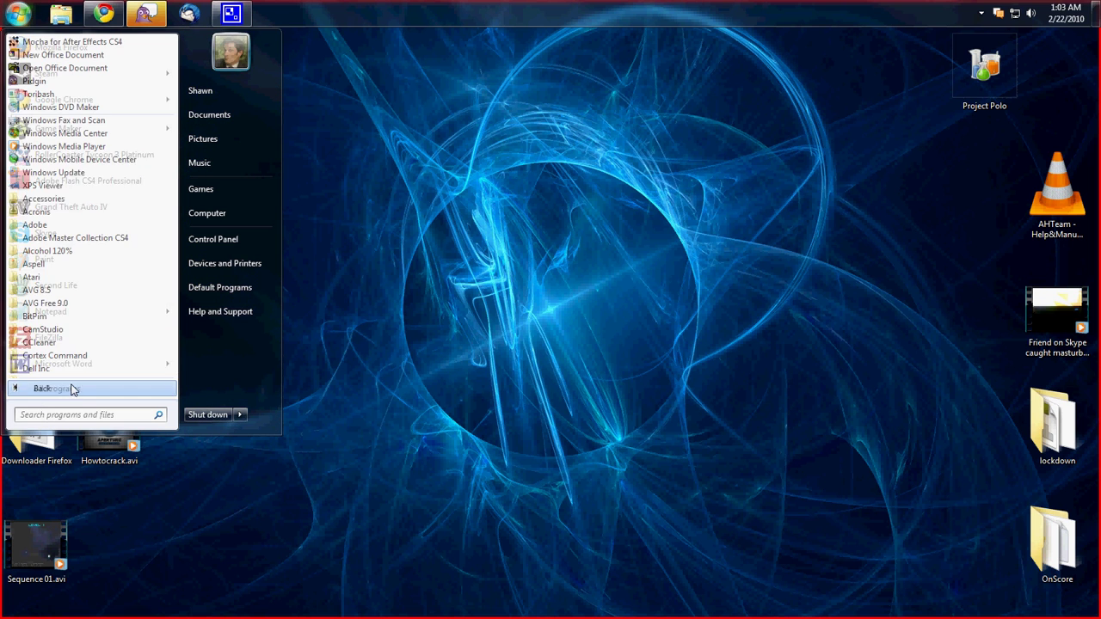
left_click(80, 199)
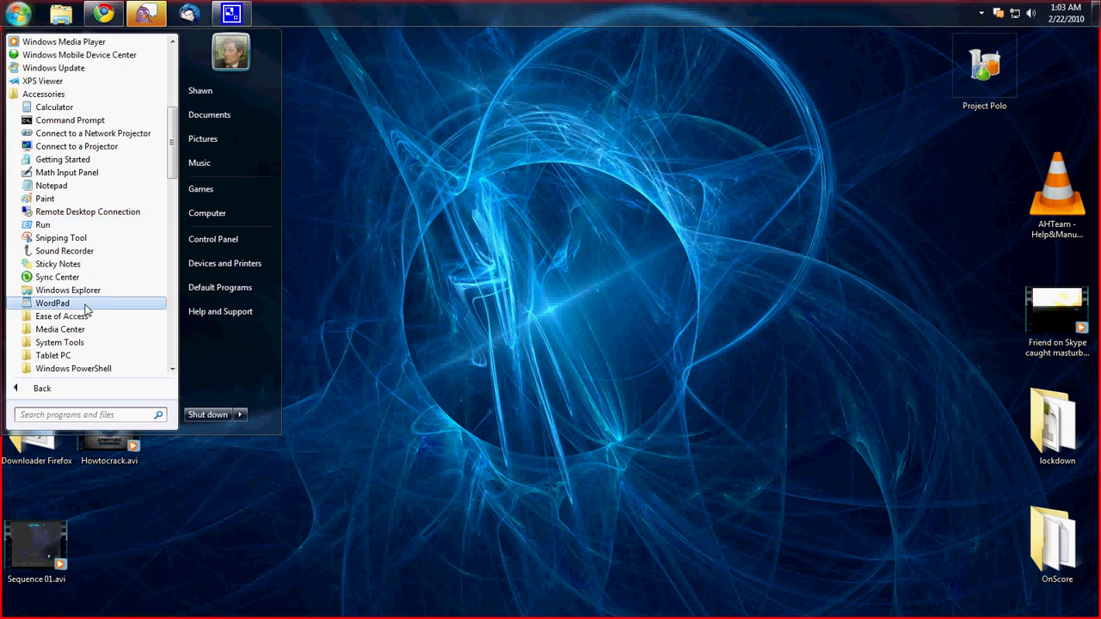
left_click(86, 298)
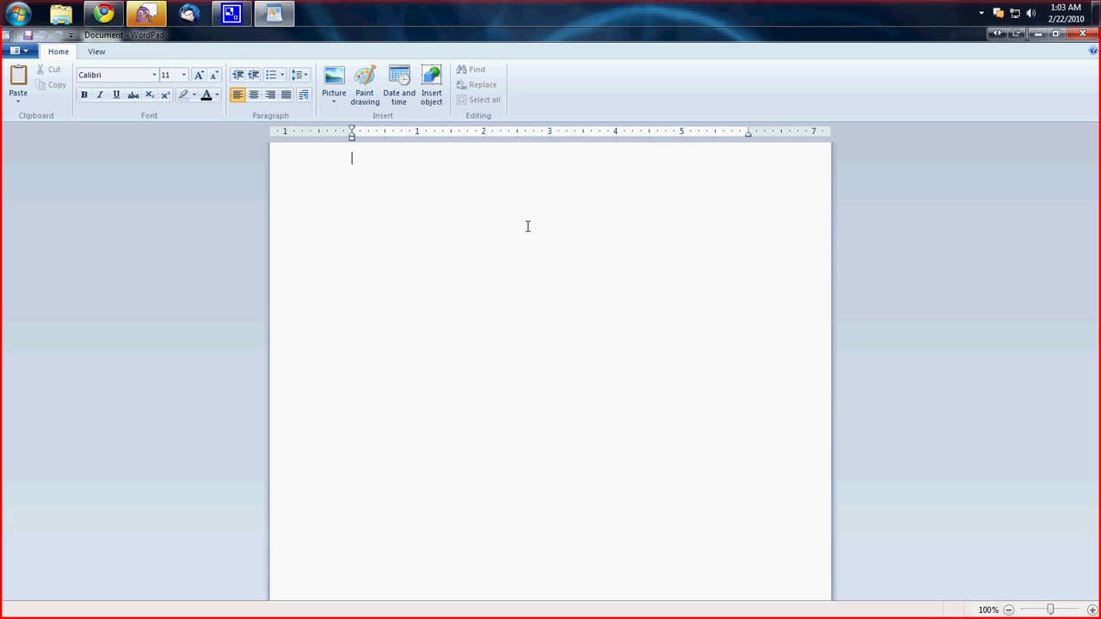
- Write three lines: "$liok.loader=0", "//Jwad files in C:/Drivers/HP/.o90356/k/data/drivers/dll/googlemaps/kilo/file.exe" and "%cdcrackwithoutvalidkey=false"
type("s")
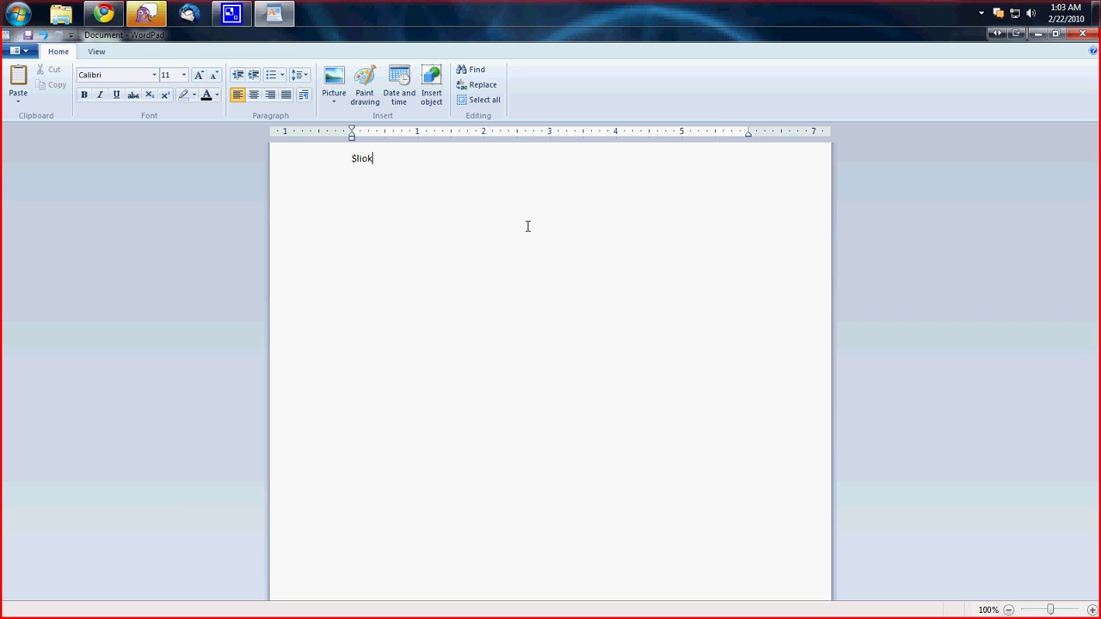
type("liok.loader=0")
key("Return")
type("//")
type("Jwad files in C:/Driv")
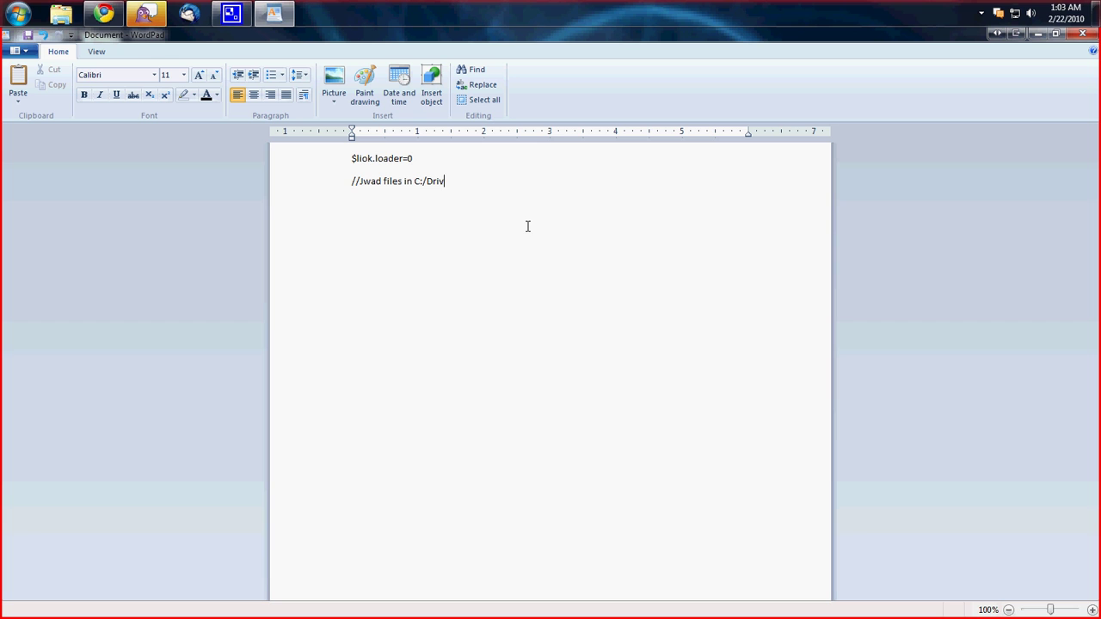
type("ers/HP/.o90356/k/")
type("data")
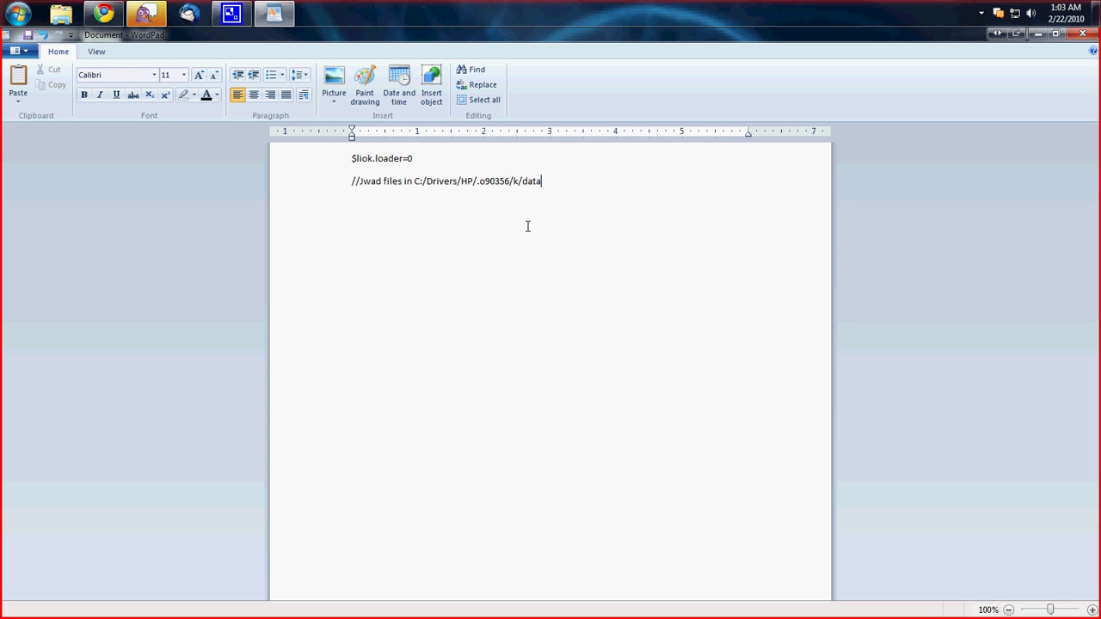
type("/drivers/dll/googlemaps")
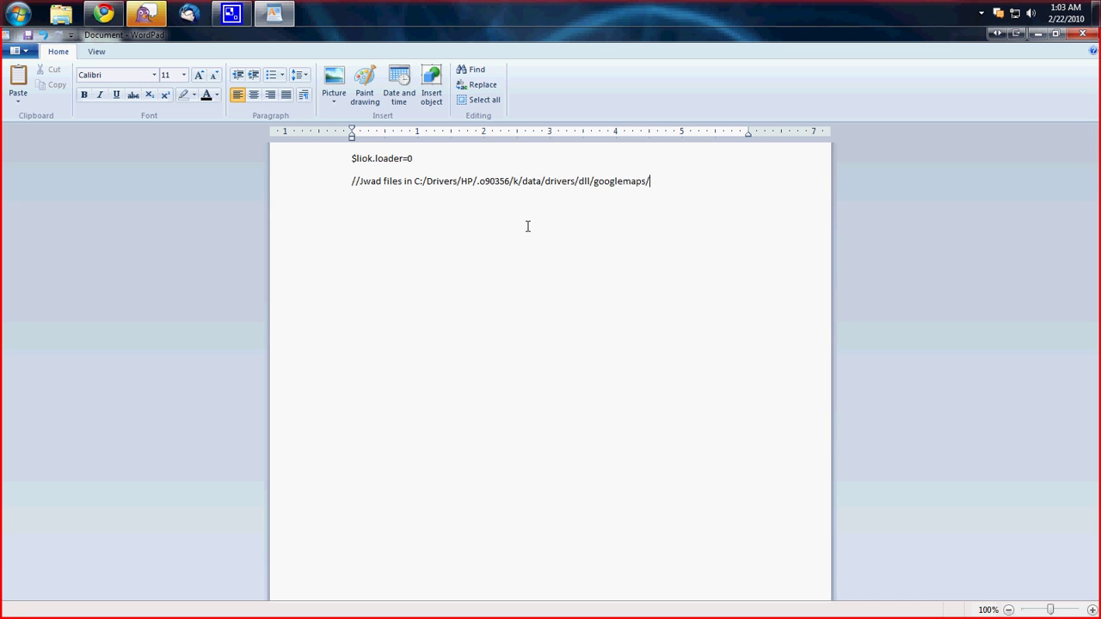
type("/kilo/file.exe")
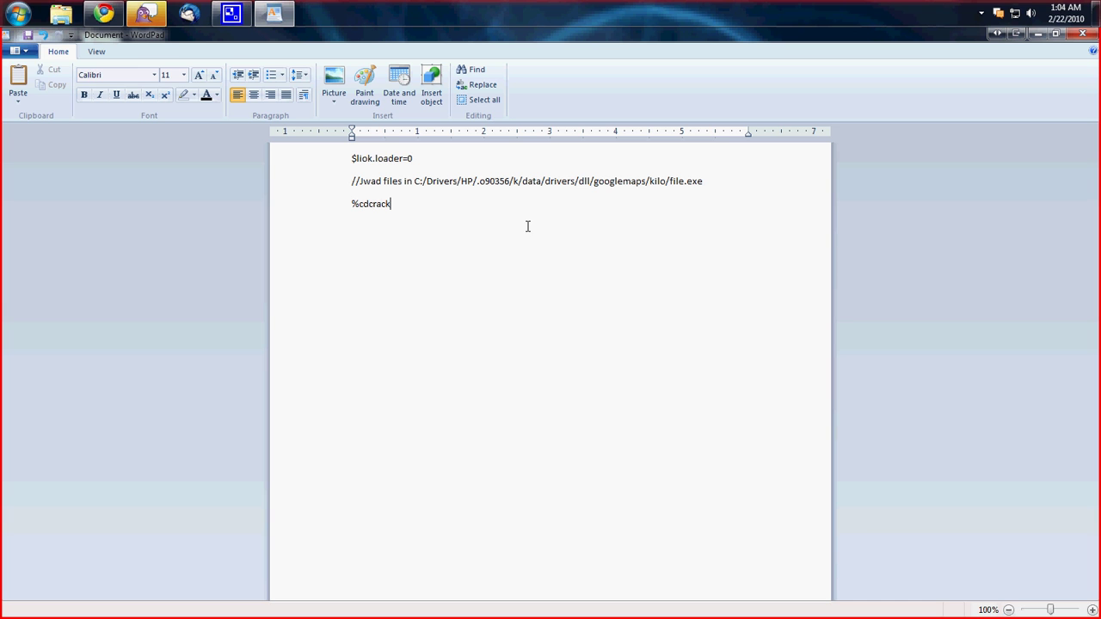
type("withoutvalidkey=false")
left_click_drag(508, 204, 550, 214)
- Start saving the document and choose the Cursors folder inside C:\Windows as its location
left_click(27, 35)
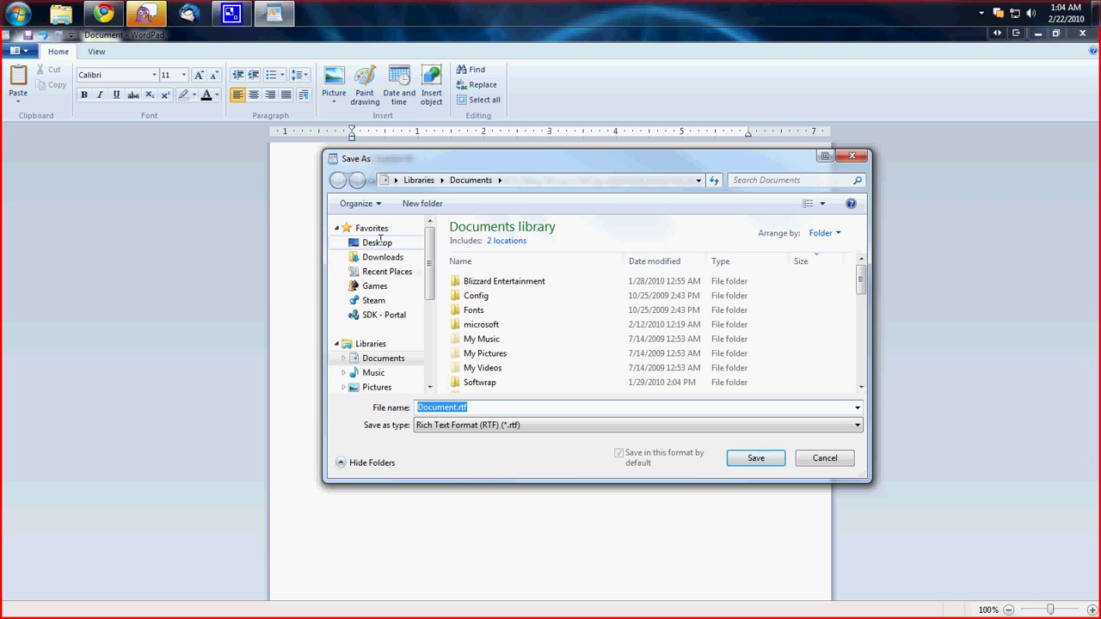
scroll(404, 284, "down", 5)
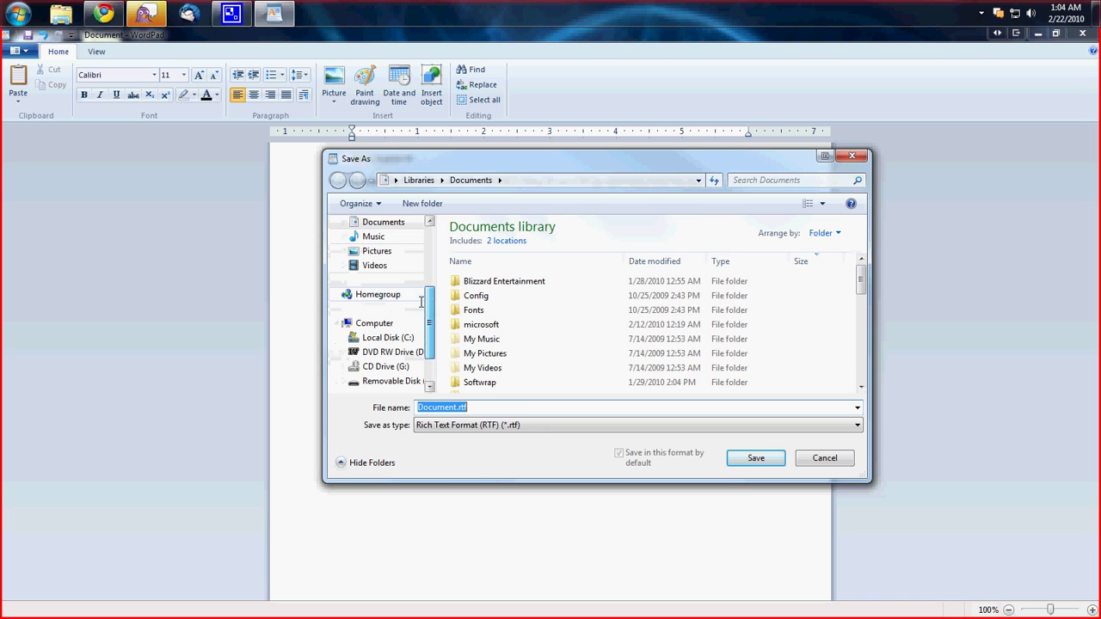
left_click(400, 337)
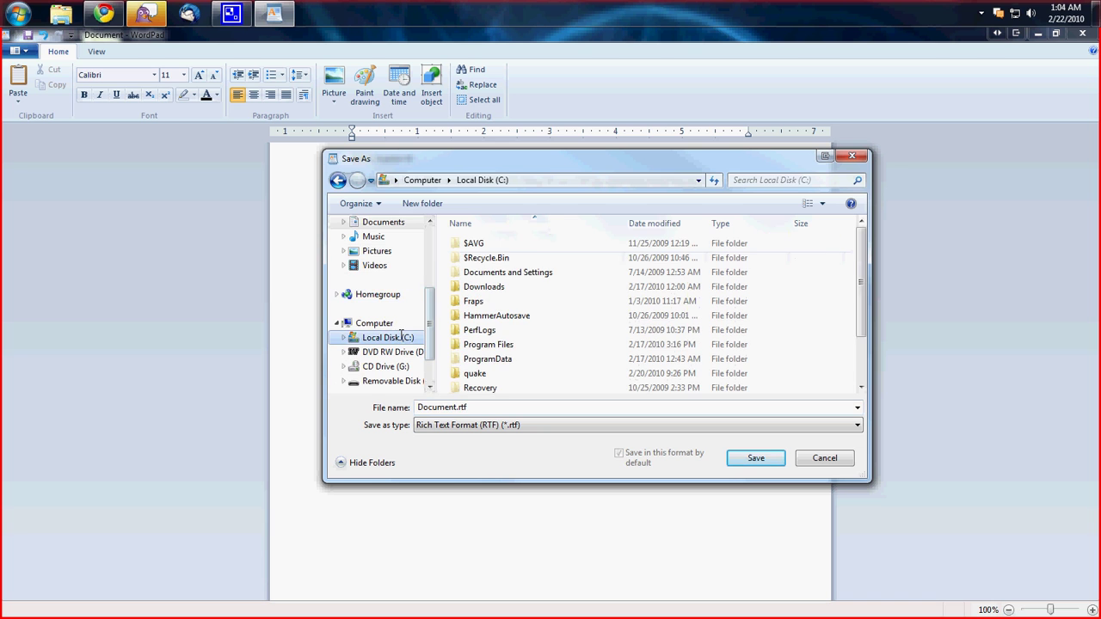
left_click(486, 344)
scroll(486, 353, "down", 2)
double_click(481, 385)
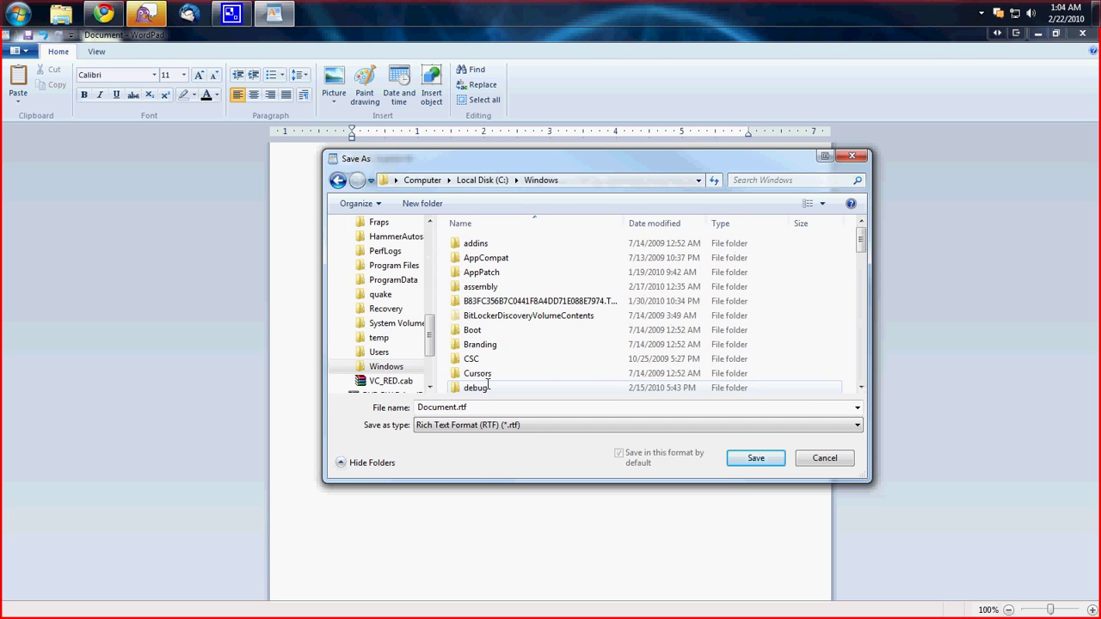
double_click(488, 370)
- Save the document as fileloader.dll with the OpenDocument Text type, and close WordPad
left_click(457, 406)
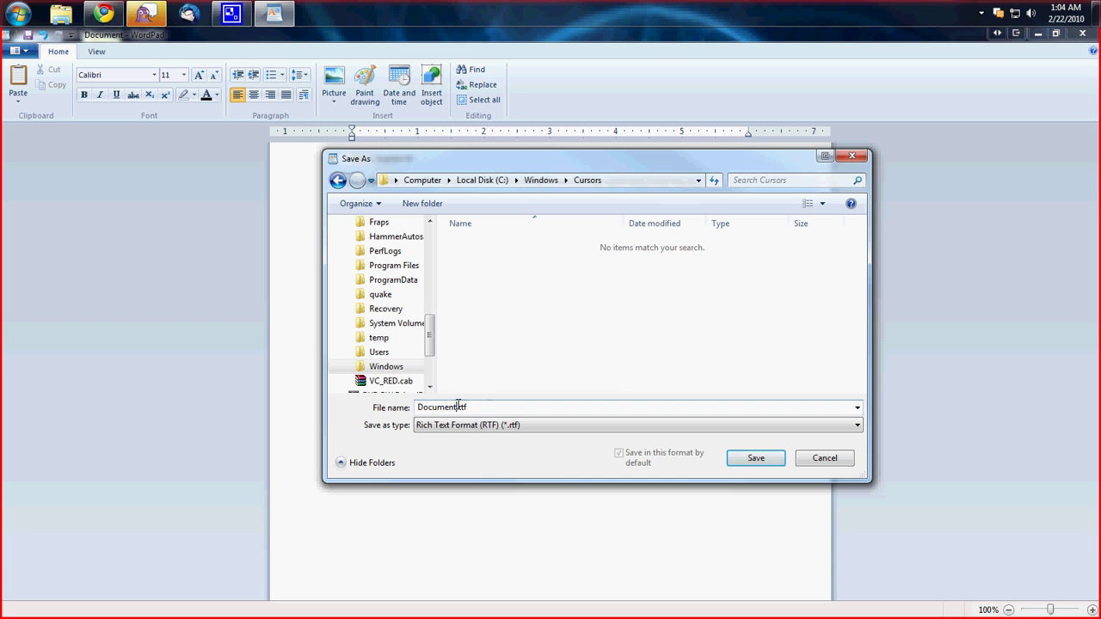
double_click(471, 407)
left_click(495, 428)
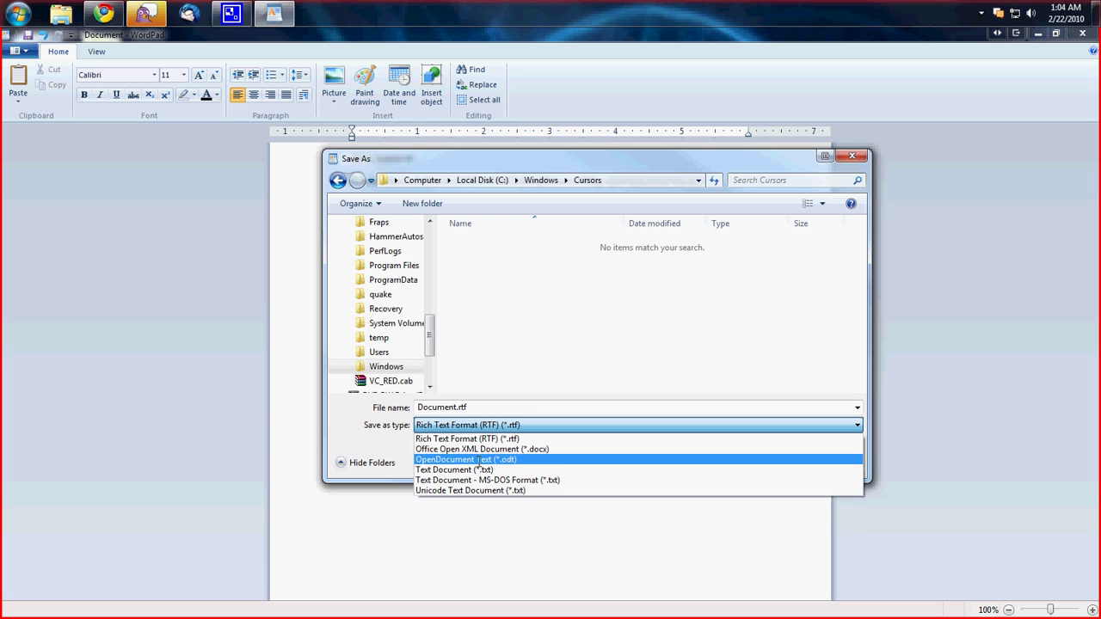
left_click(473, 460)
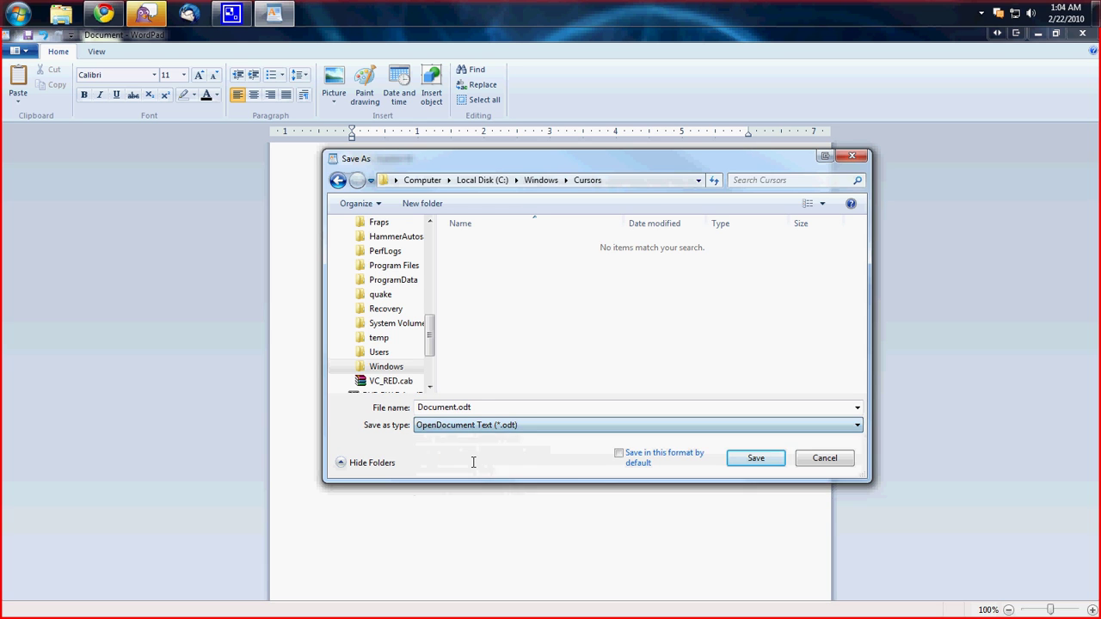
double_click(479, 408)
key("BackSpace")
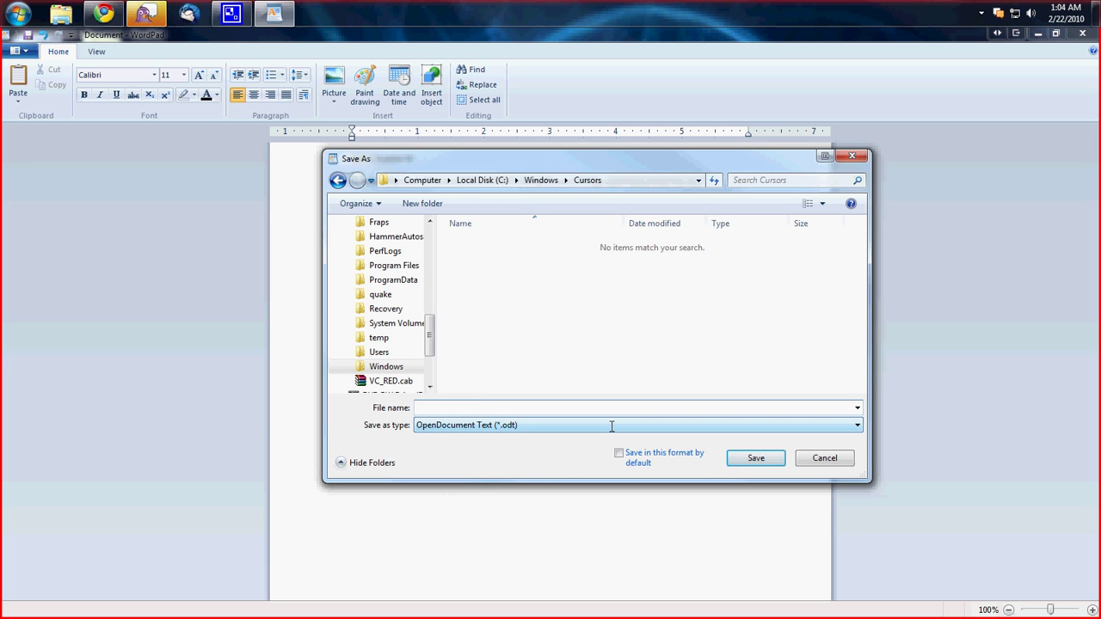
type("fileloader.dll")
left_click(747, 459)
left_click(586, 345)
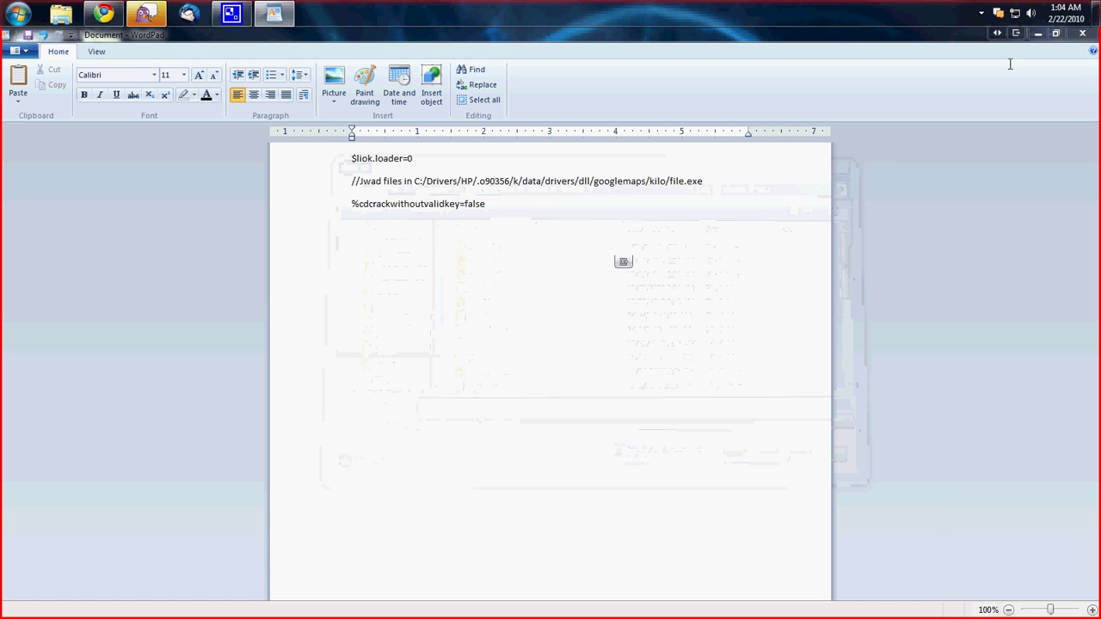
left_click(1082, 33)
left_click(574, 333)
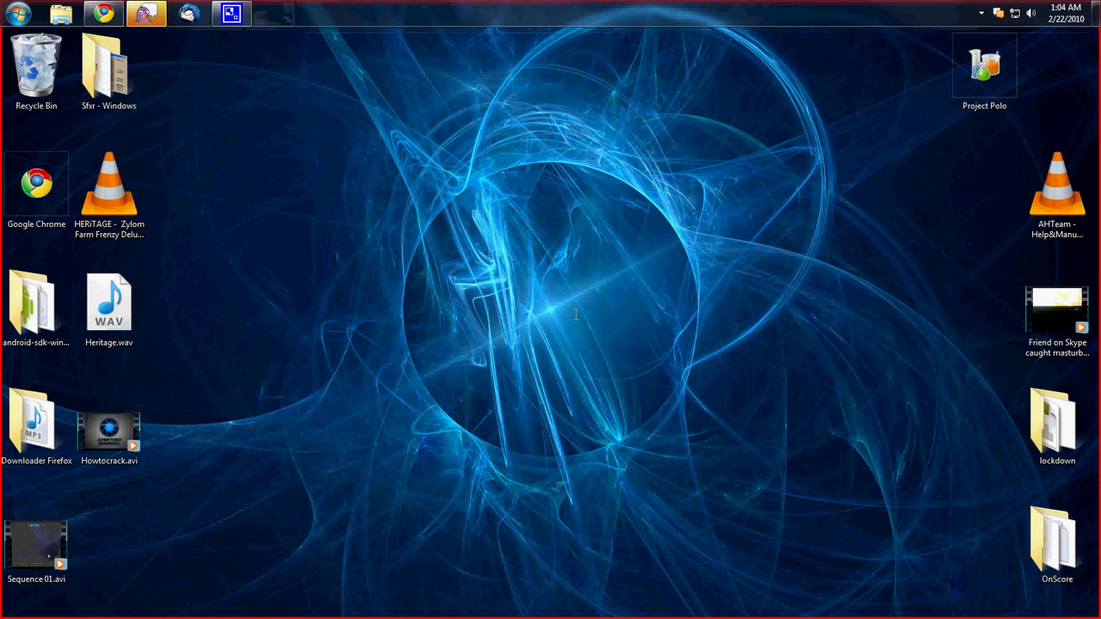
- Create a new folder on the desktop and name it data.1
right_click(578, 239)
mouse_move(438, 435)
left_click(619, 246)
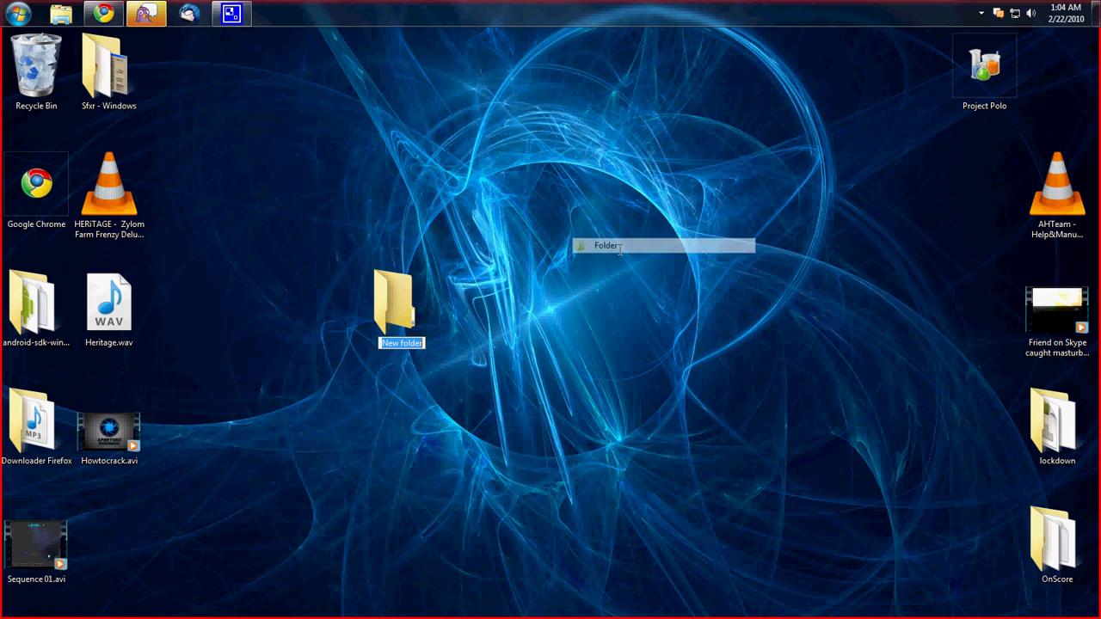
type("data")
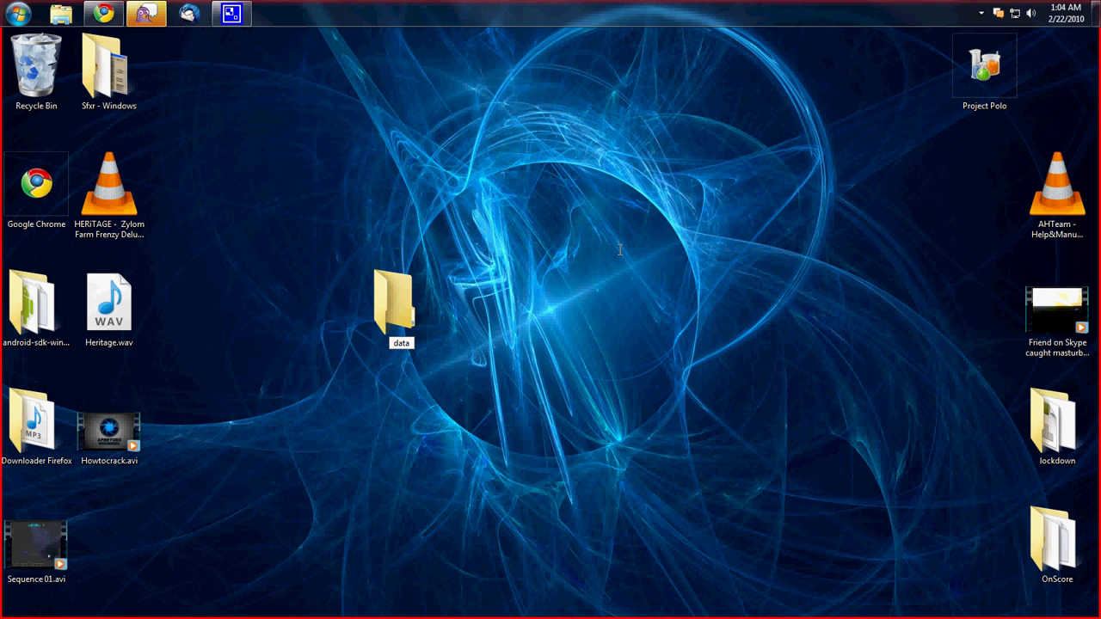
key("Return")
left_click(619, 249)
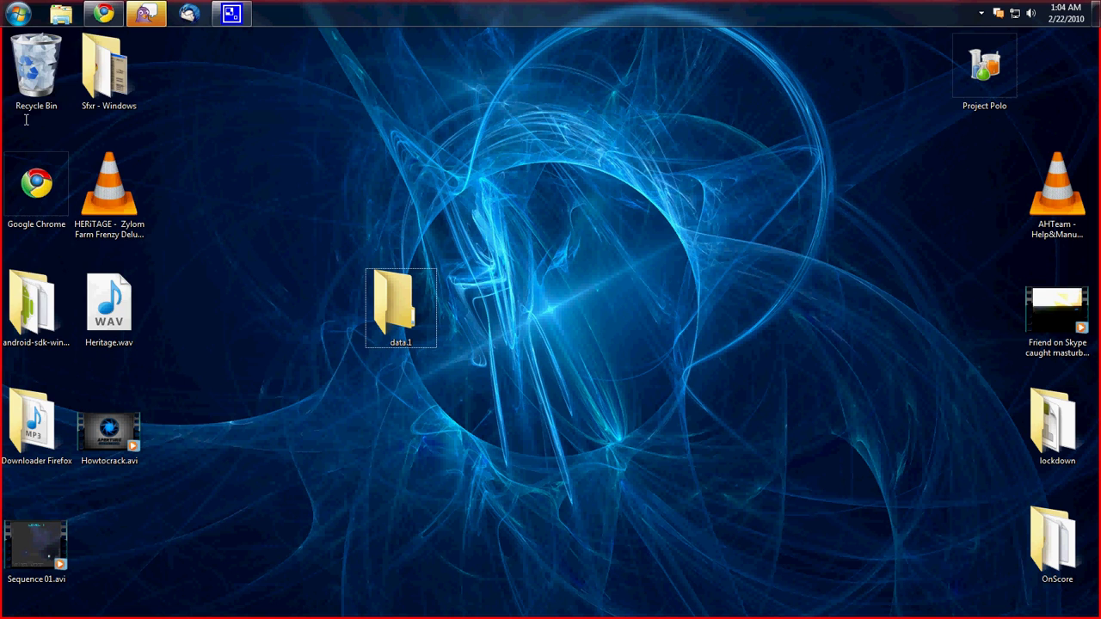
left_click(18, 12)
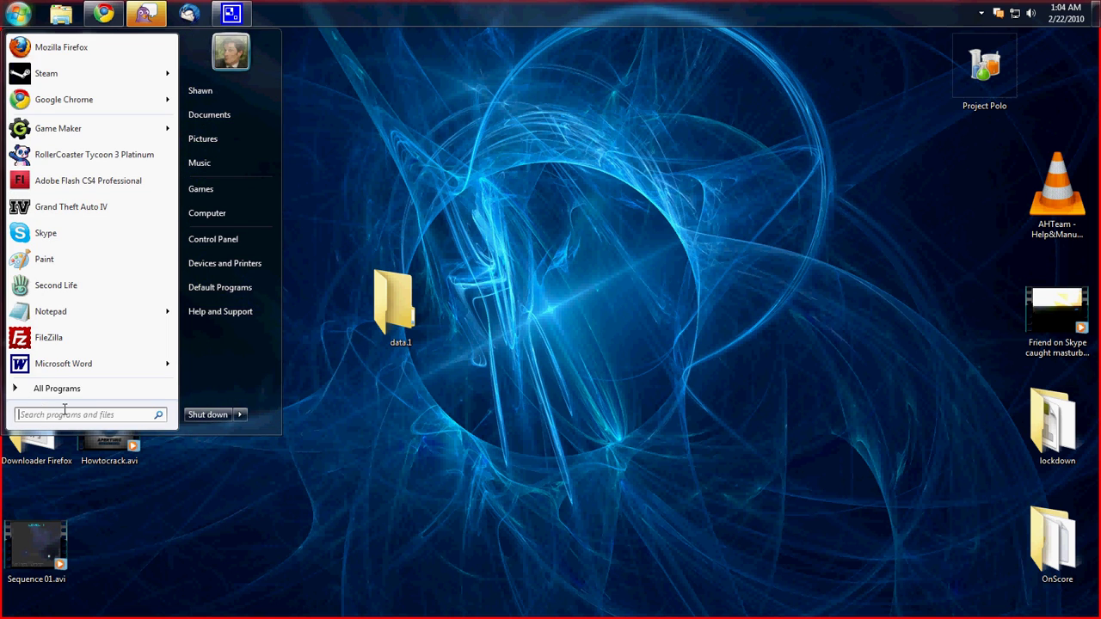
type("calc")
key("Return")
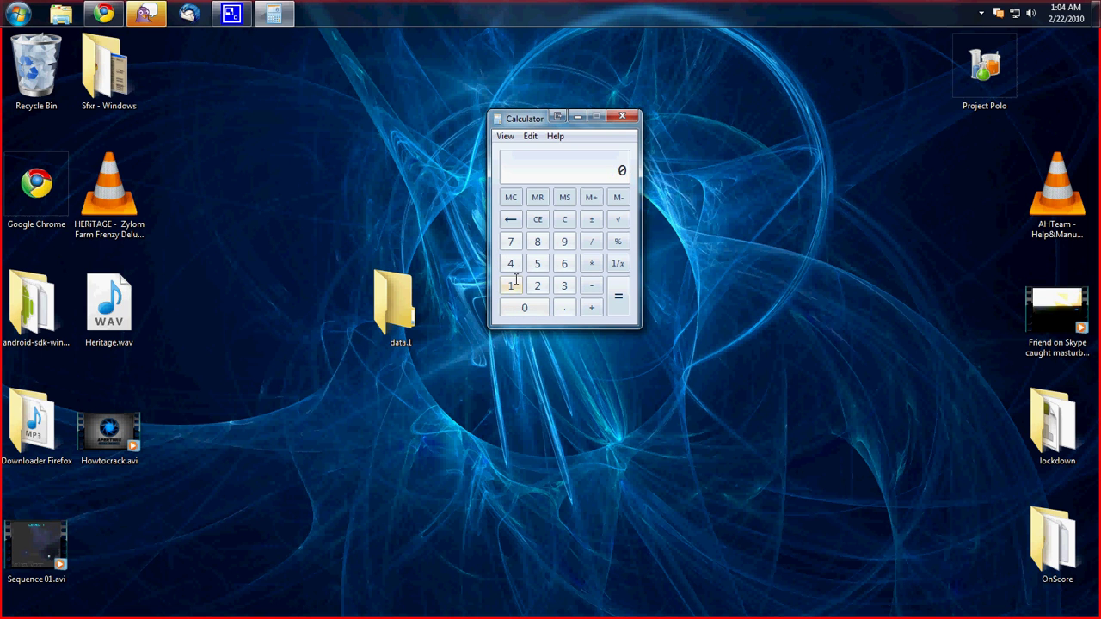
left_click(512, 284)
left_click(516, 305)
left_click(516, 305)
left_click(512, 284)
left_click(515, 306)
left_click(512, 285)
left_click(513, 285)
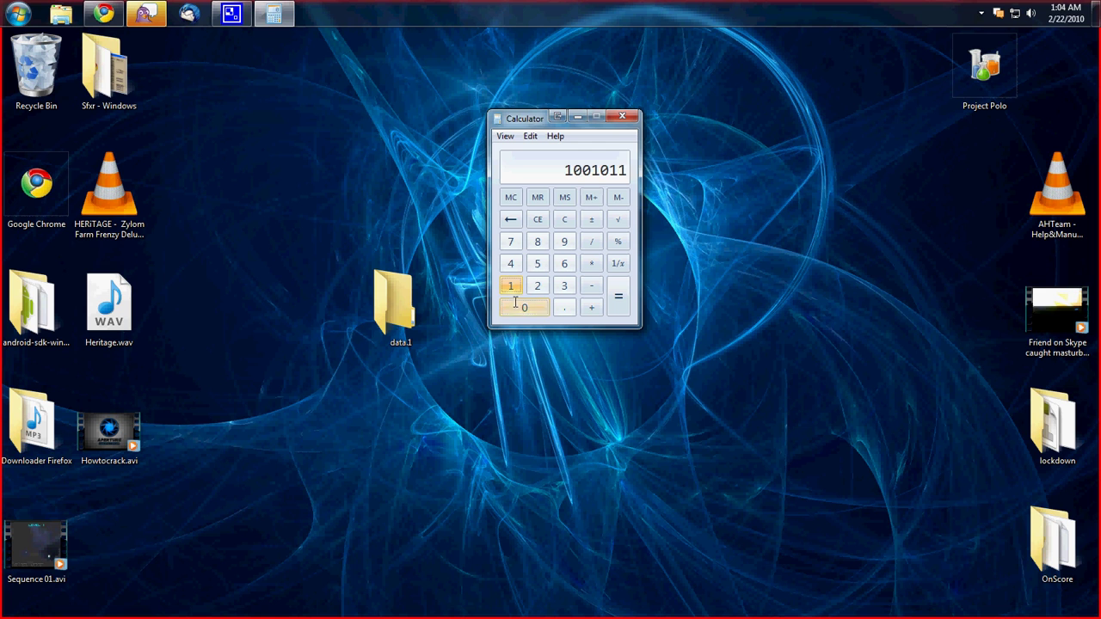
left_click(516, 305)
double_click(512, 285)
left_click(516, 305)
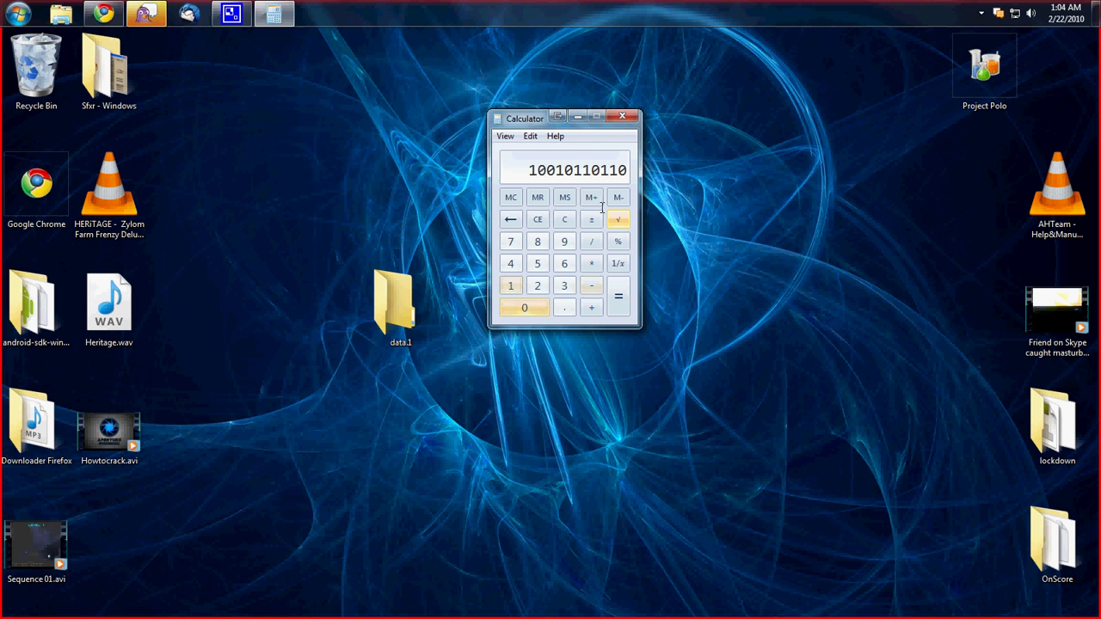
- Divide the entered number by 9, copy the result and close the Calculator
left_click(531, 136)
left_click(590, 239)
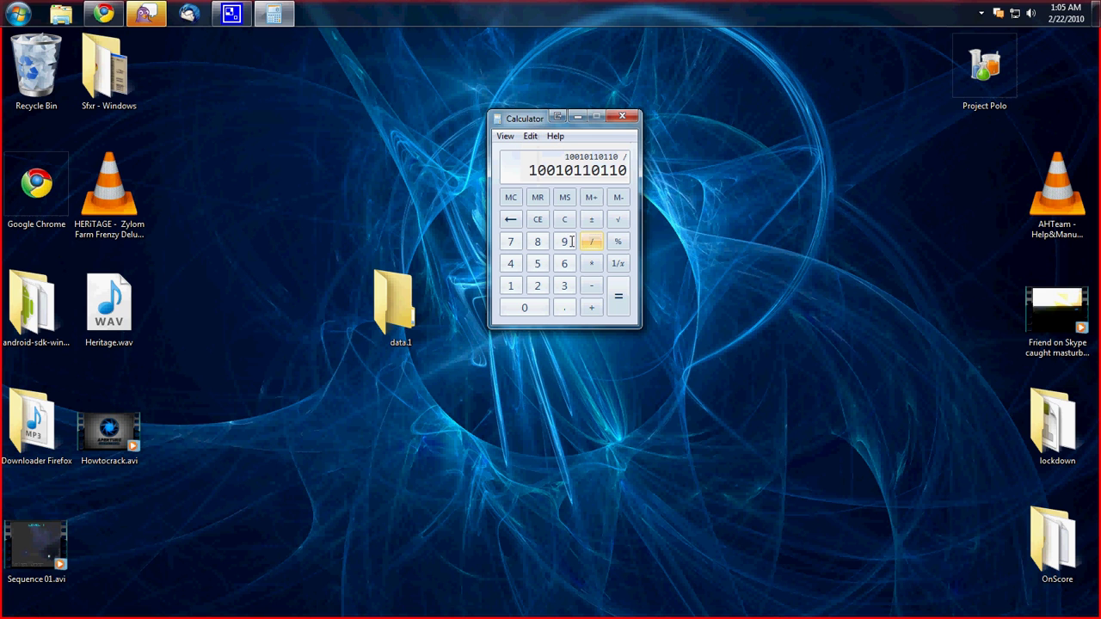
left_click(567, 242)
left_click(618, 296)
left_click(531, 136)
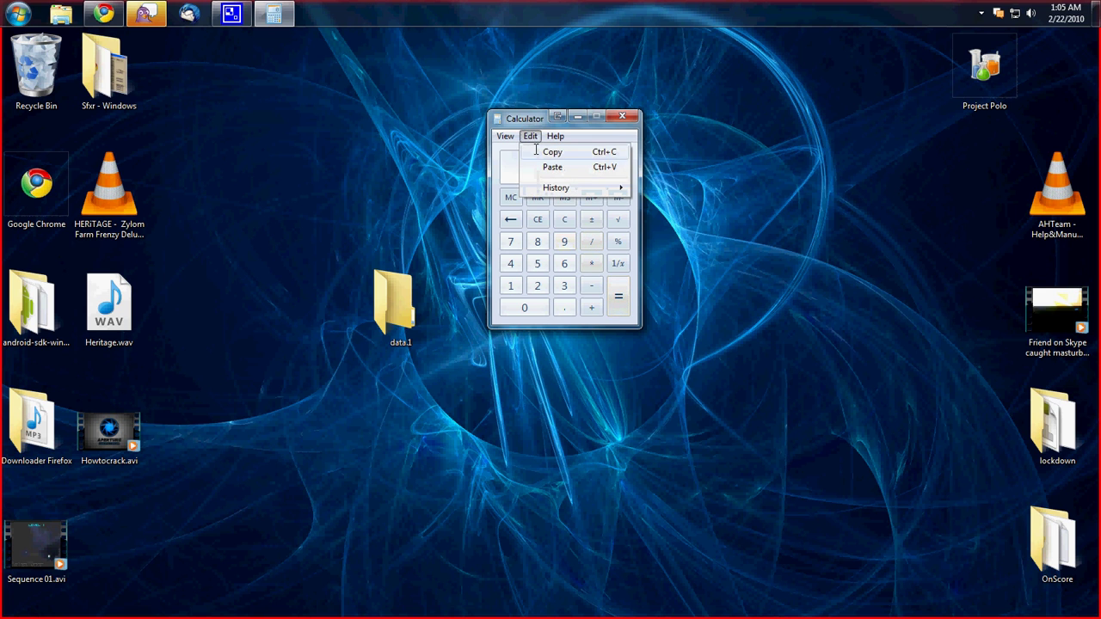
left_click(535, 151)
left_click(621, 116)
- Open the data.1 folder, undo its last rename, close it and move the folder to the free desktop spot beside Project Polo
double_click(393, 303)
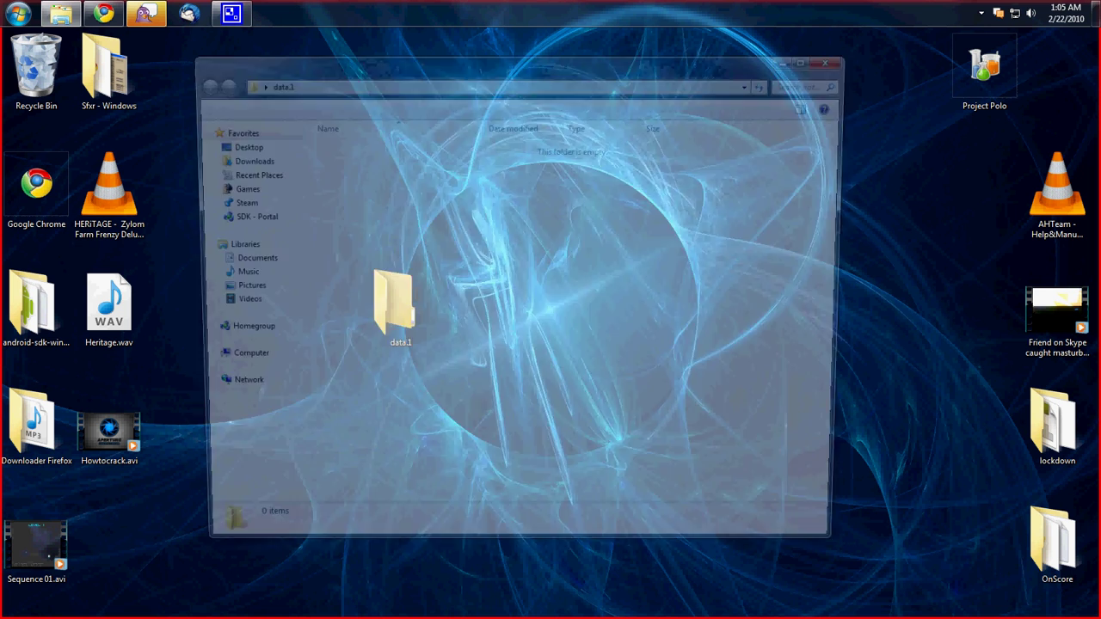
right_click(436, 281)
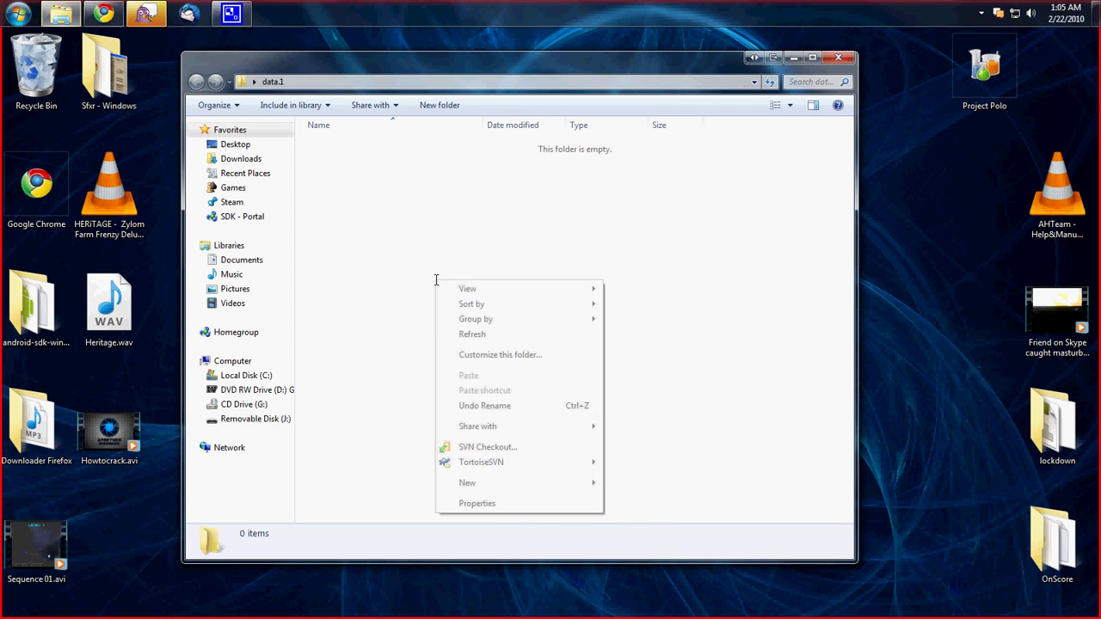
left_click(486, 406)
left_click(837, 57)
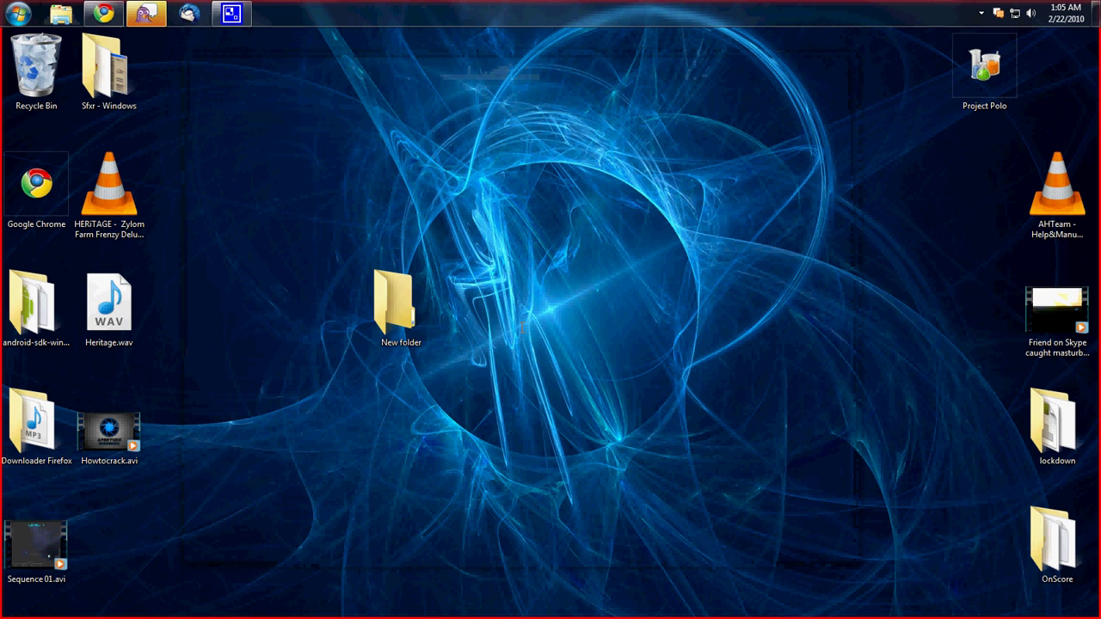
left_click_drag(418, 315, 1053, 75)
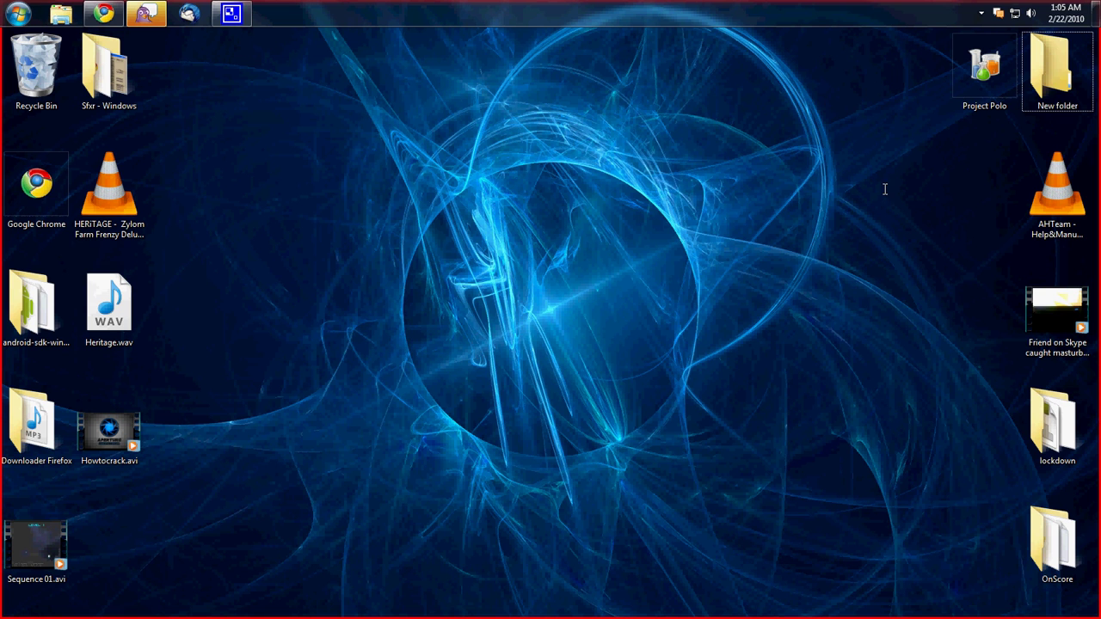
- Find the Atari program group among the installed programs and launch RollerCoaster Tycoon 3 Platinum from its folder
left_click(18, 13)
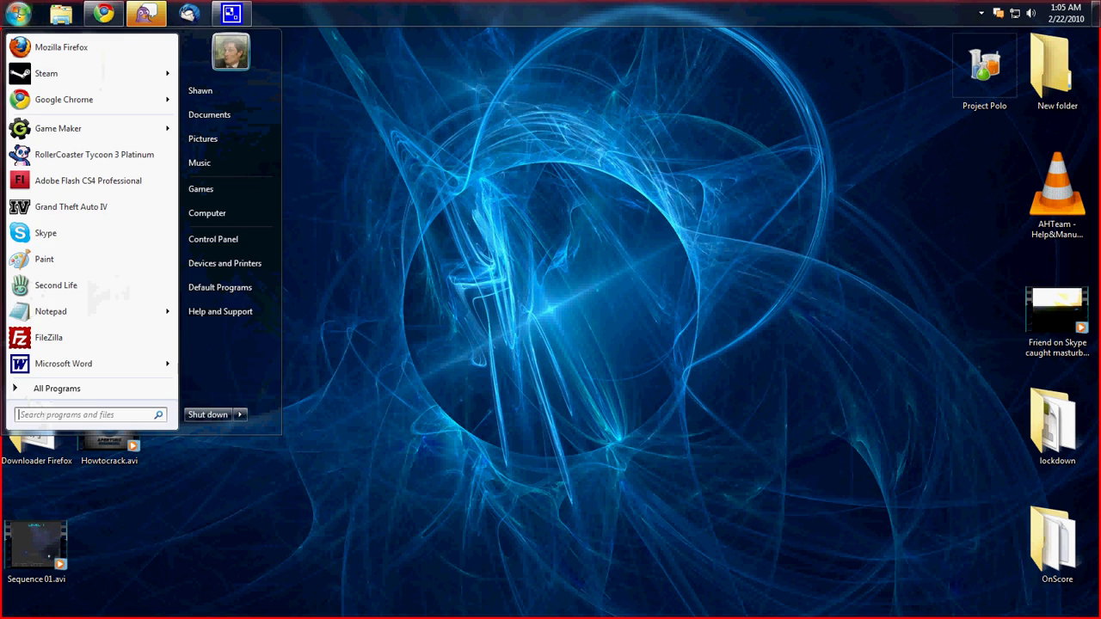
left_click(86, 391)
scroll(51, 348, "down", 12)
scroll(49, 212, "up", 9)
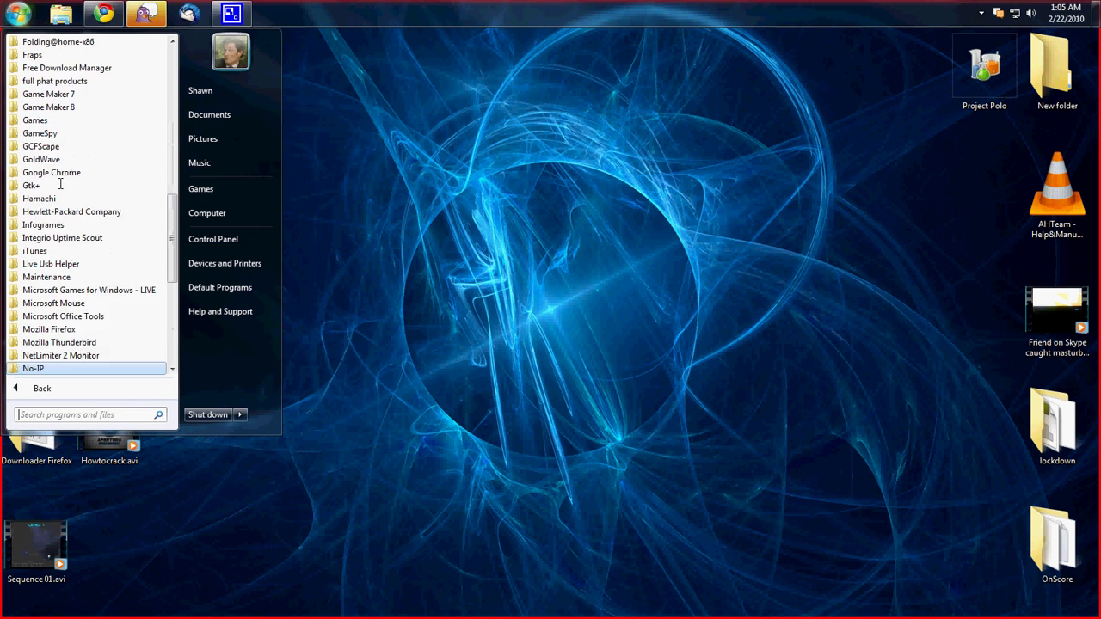
scroll(51, 137, "up", 3)
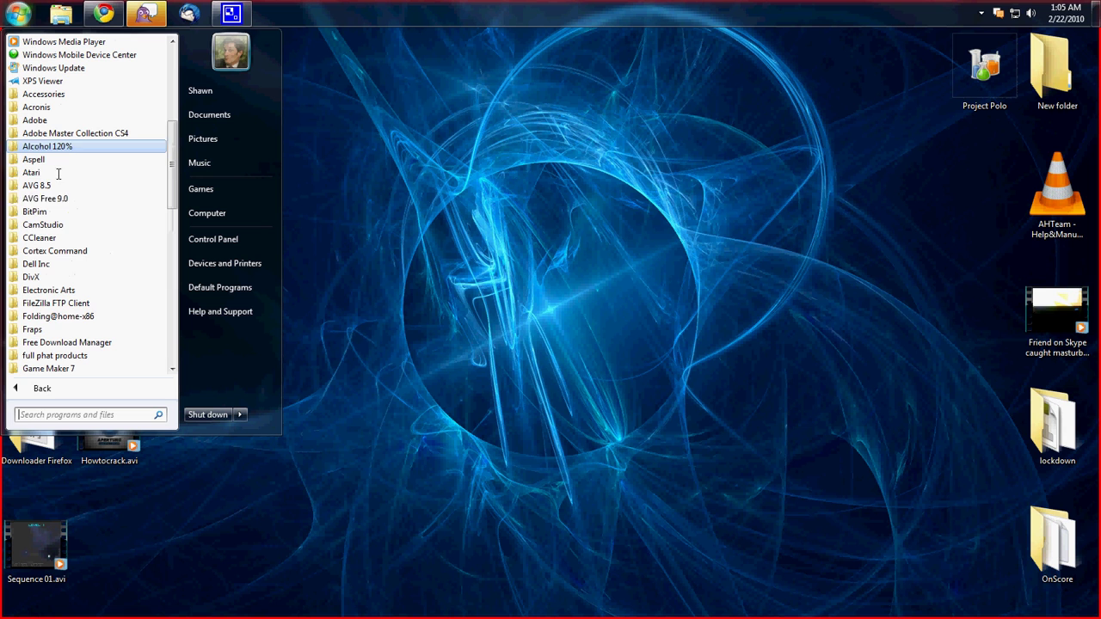
left_click(43, 172)
left_click(52, 184)
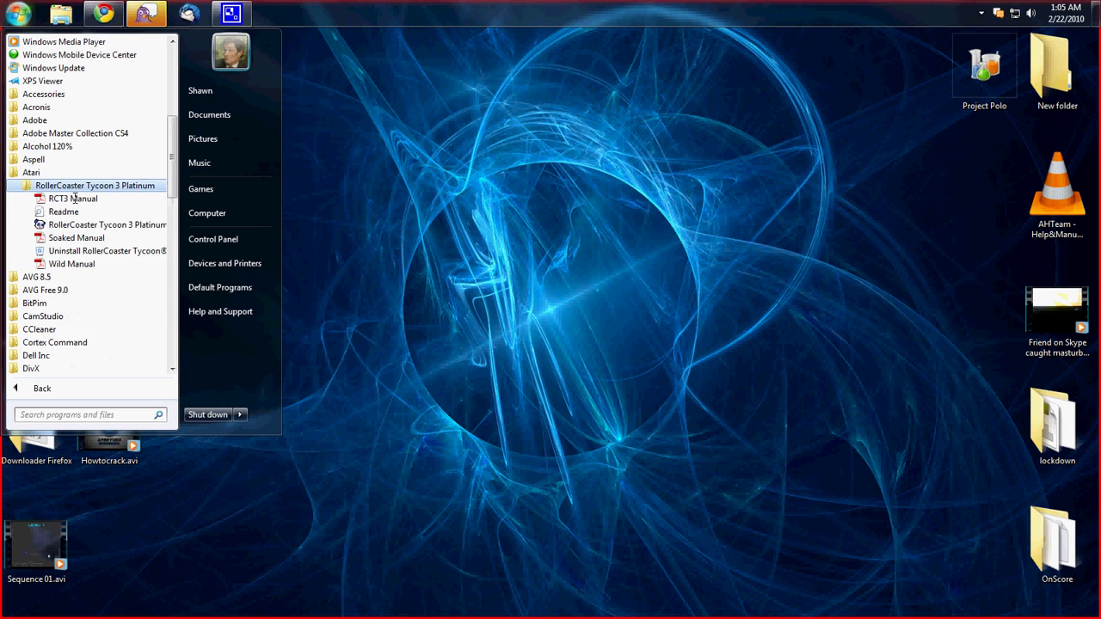
left_click(72, 225)
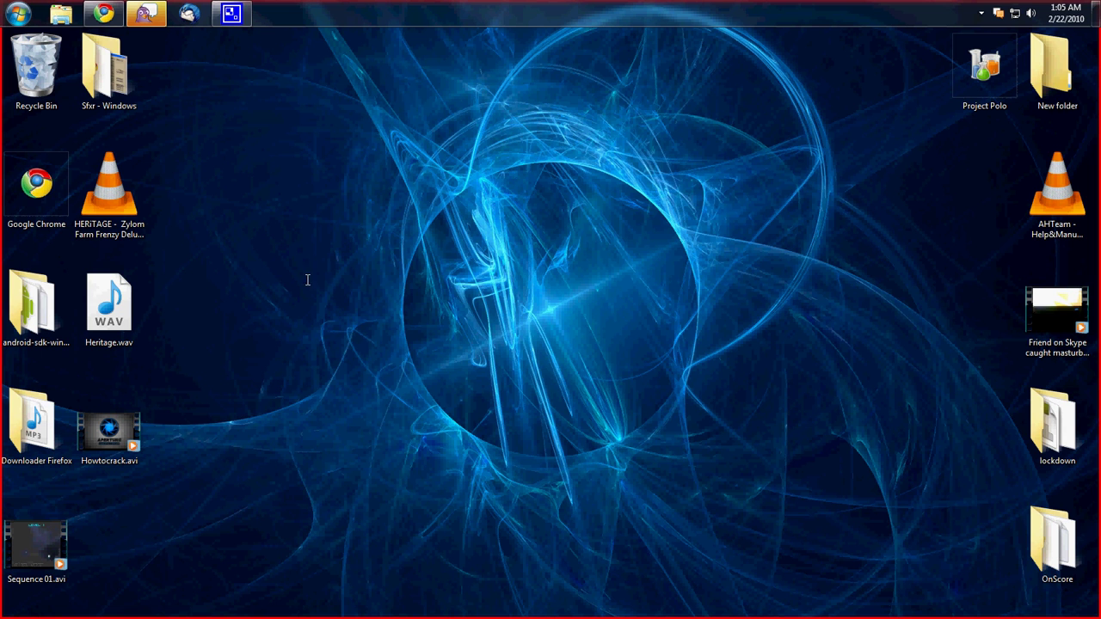